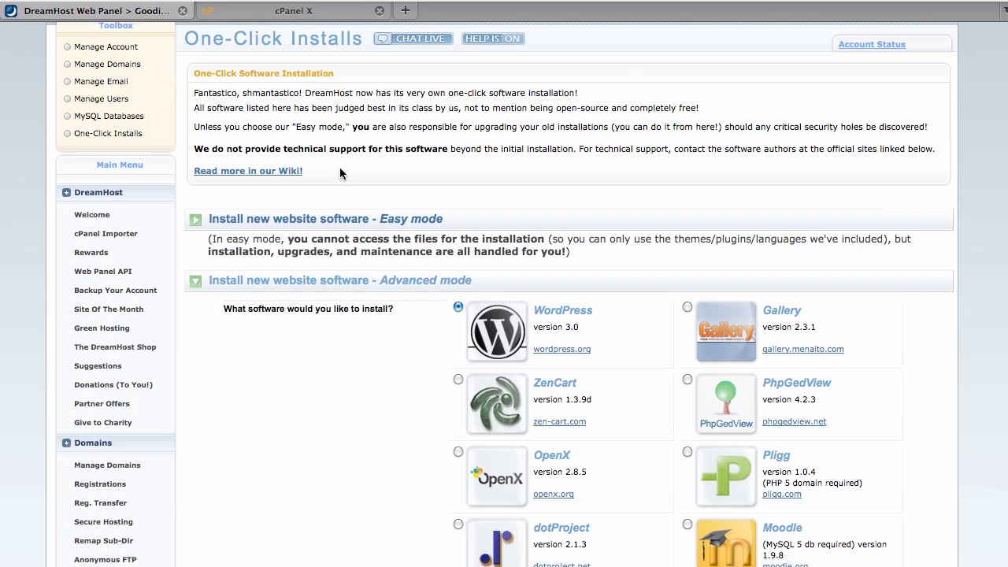
Switch to the cPanel X tab and bring its Software / Services section into view.
{"action": "left_click", "coordinate": [293, 10]}
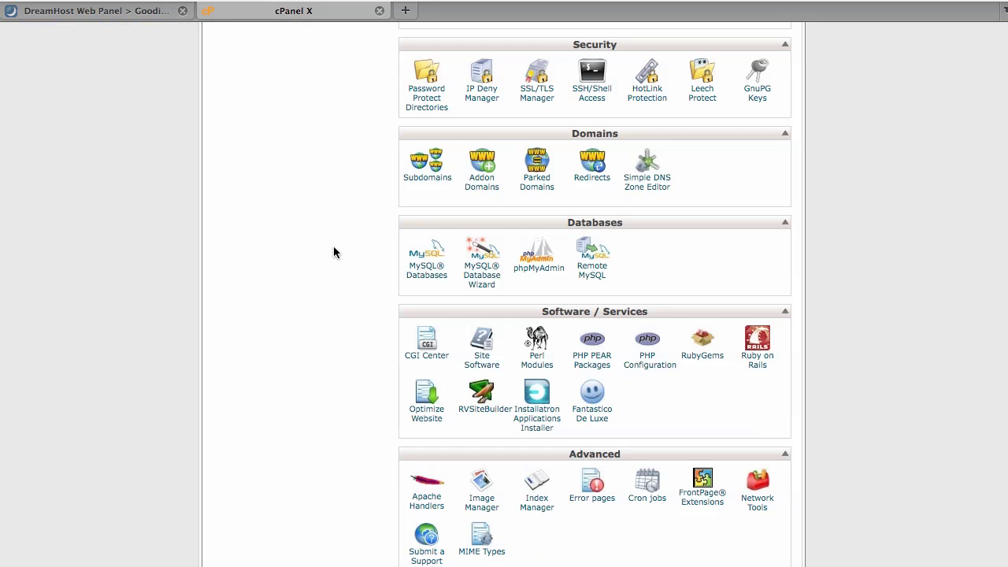
{"action": "scroll", "coordinate": [333, 245], "scroll_direction": "up", "scroll_amount": 3}
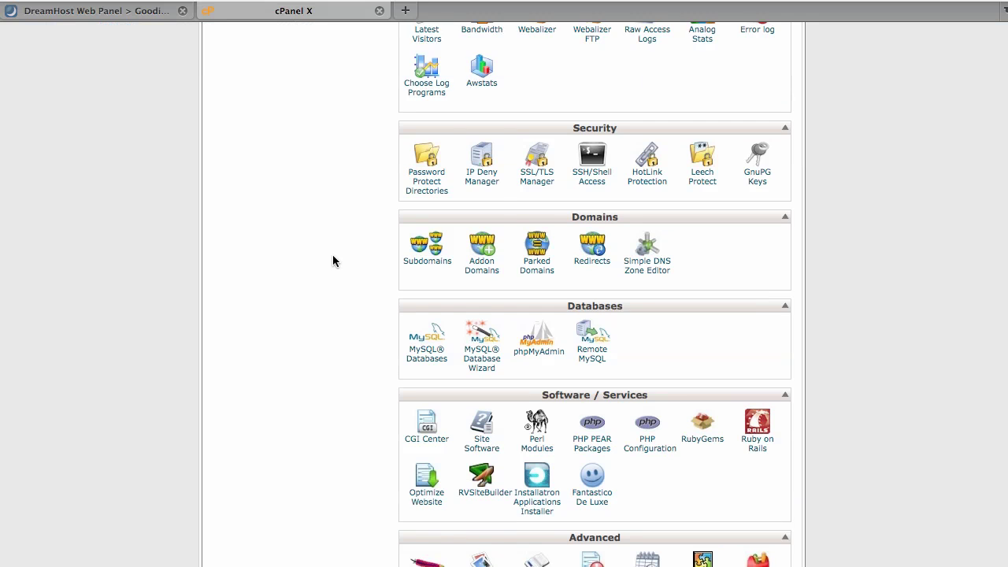
{"action": "scroll", "coordinate": [332, 255], "scroll_direction": "up", "scroll_amount": 5}
{"action": "scroll", "coordinate": [332, 255], "scroll_direction": "down", "scroll_amount": 10}
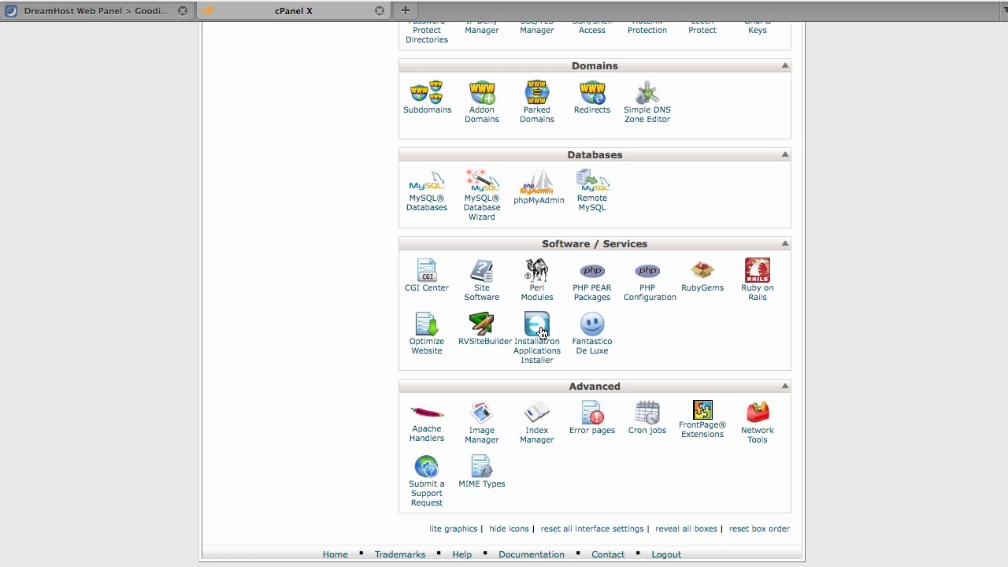
Open Installatron's Applications Browser and the WordPress page under Content Management Systems.
{"action": "left_click", "coordinate": [540, 331]}
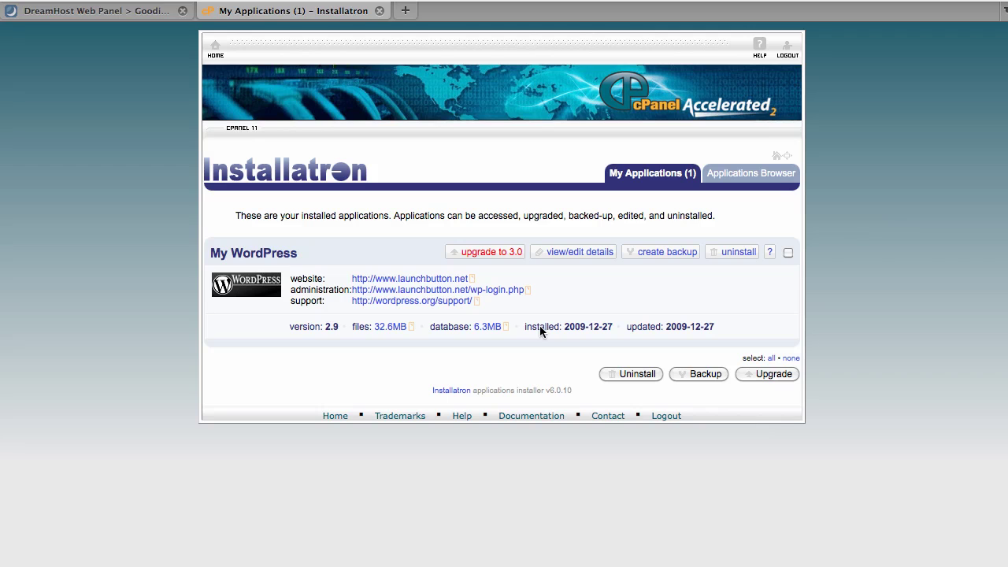
{"action": "left_click", "coordinate": [732, 186]}
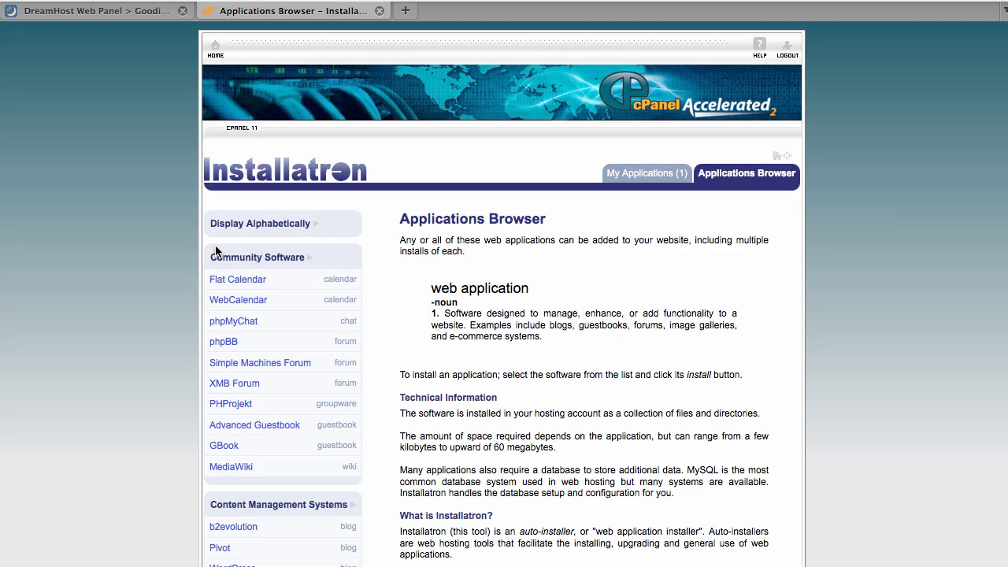
{"action": "scroll", "coordinate": [178, 325], "scroll_direction": "down", "scroll_amount": 5}
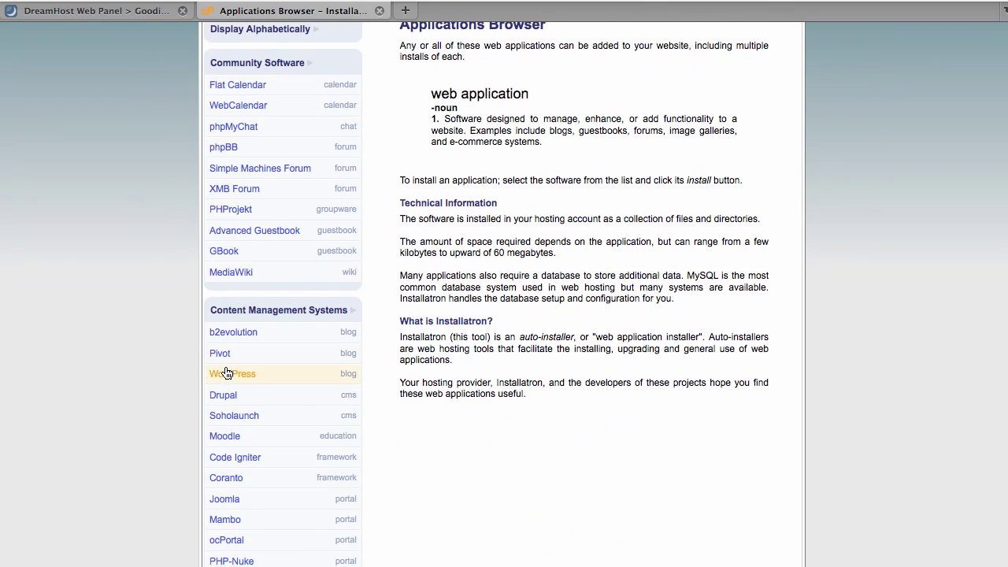
{"action": "left_click", "coordinate": [225, 373]}
{"action": "scroll", "coordinate": [804, 372], "scroll_direction": "down", "scroll_amount": 3}
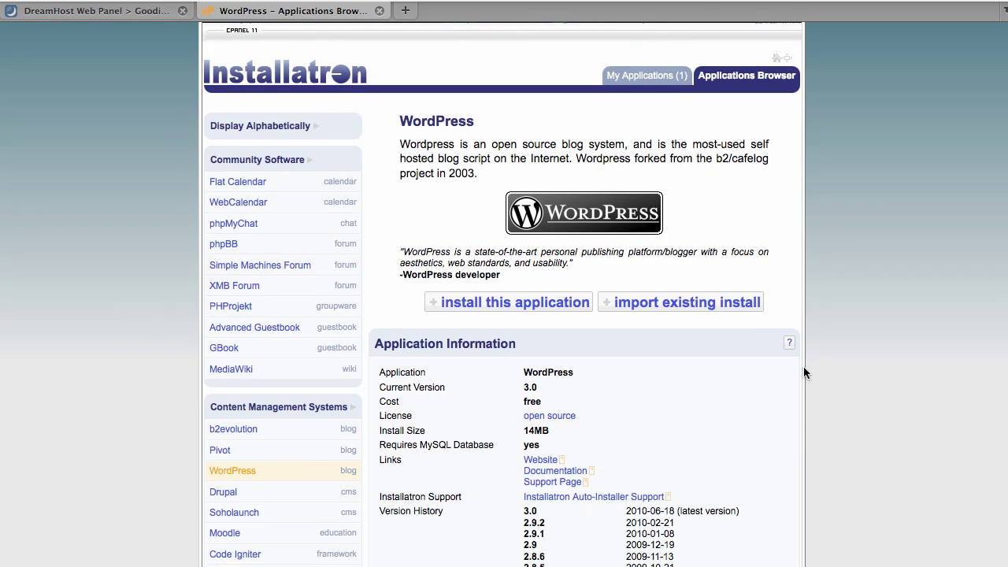
Start the WordPress install and clear the default 'wordpress' install path.
{"action": "left_click", "coordinate": [515, 305]}
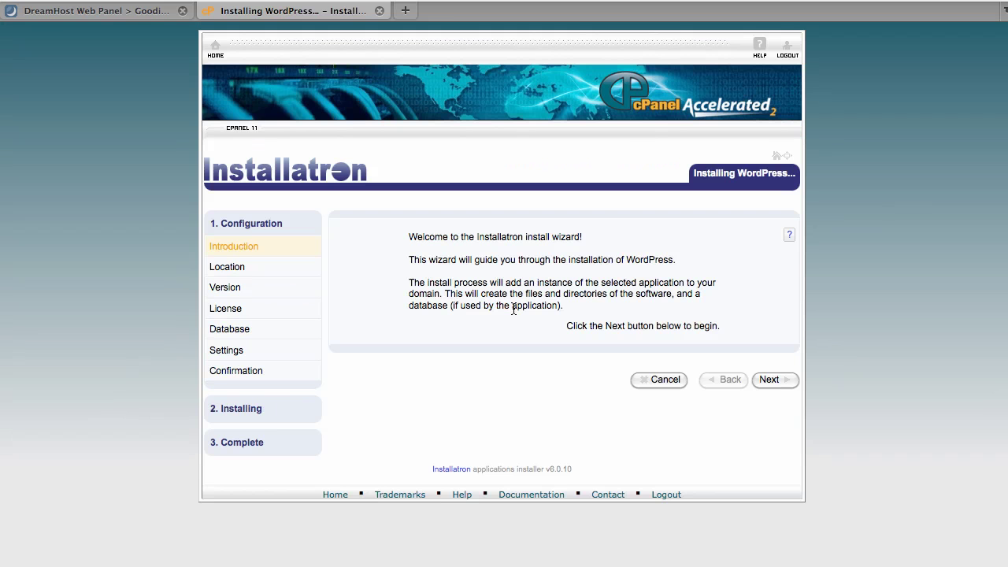
{"action": "left_click", "coordinate": [790, 382]}
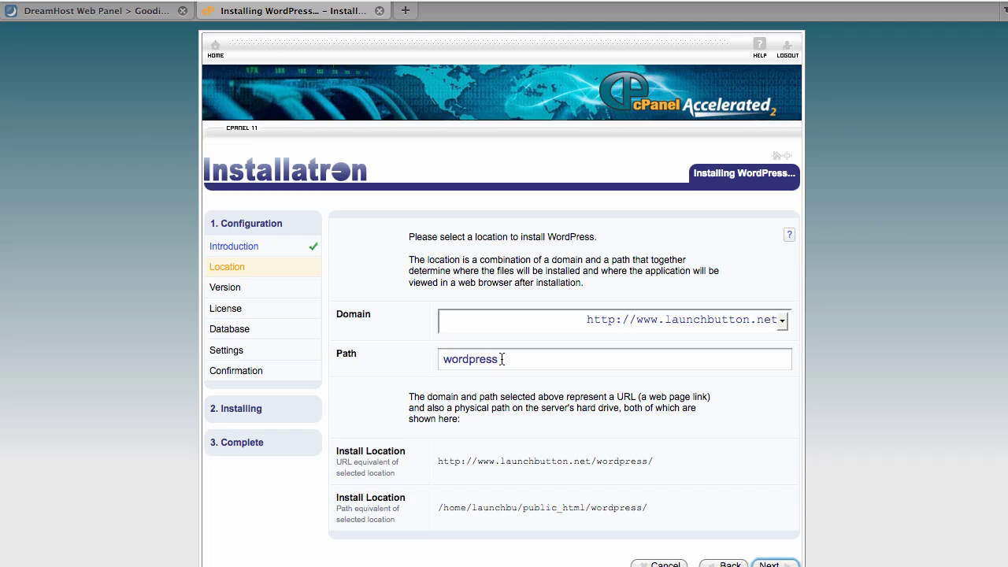
{"action": "left_click", "coordinate": [501, 359]}
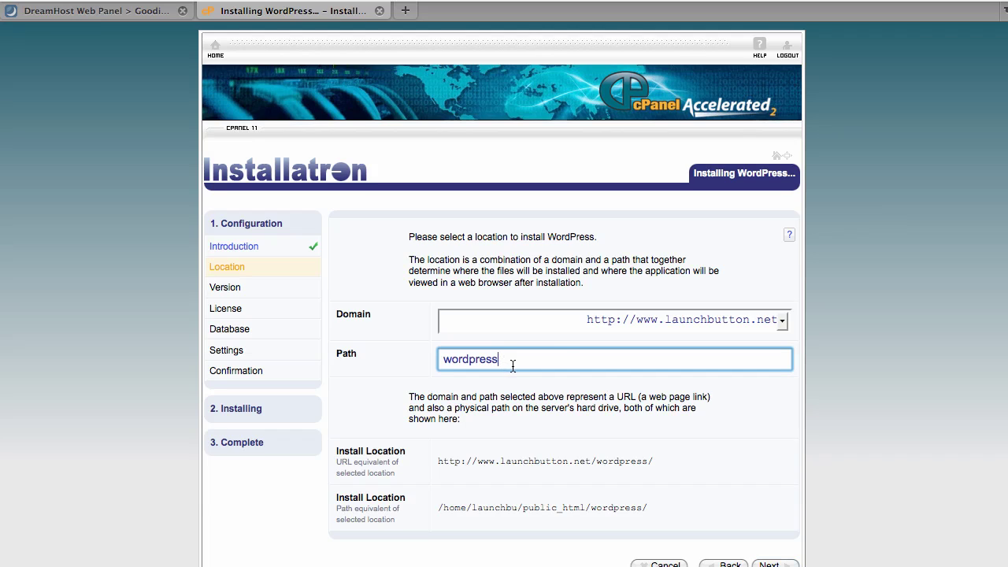
{"action": "left_click_drag", "start_coordinate": [530, 355], "coordinate": [424, 363]}
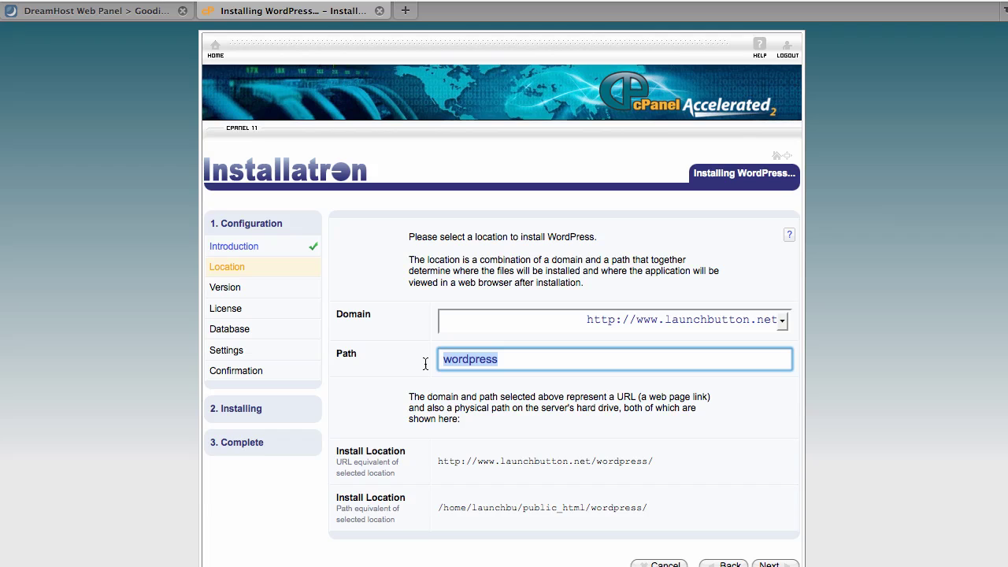
{"action": "key", "text": "BackSpace"}
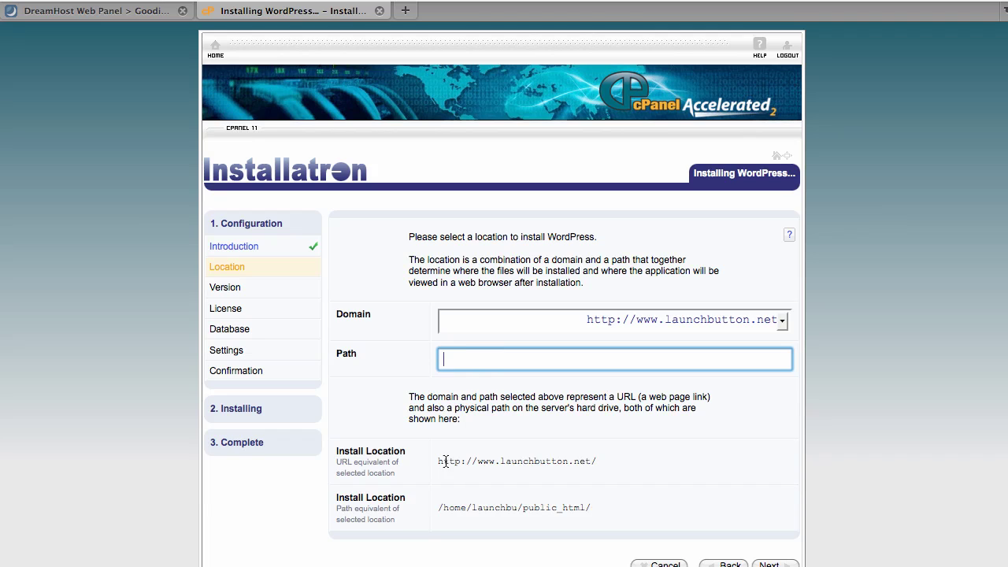
{"action": "left_click", "coordinate": [445, 463]}
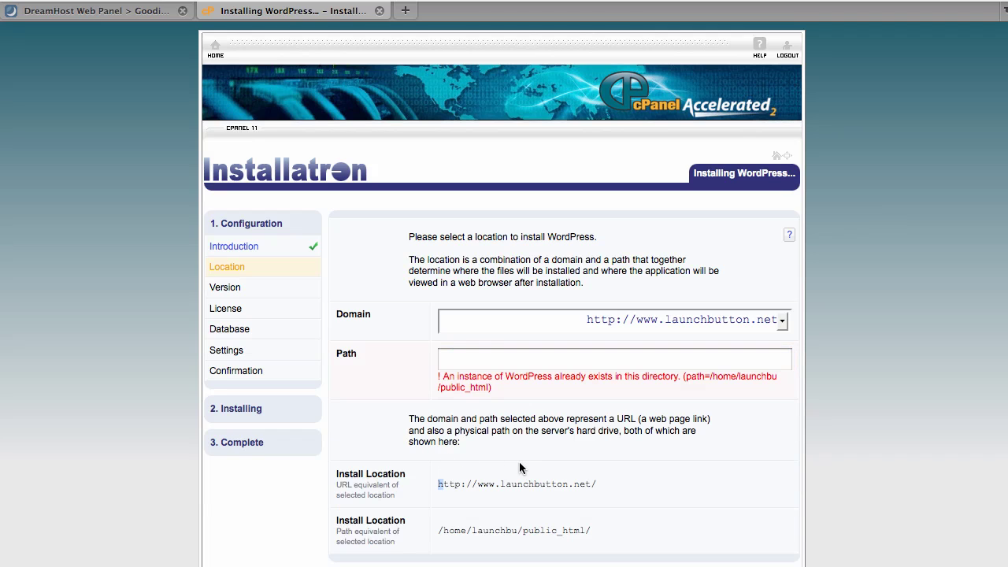
{"action": "left_click", "coordinate": [560, 489]}
Set the install folder to 'test' so WordPress goes to launchbutton.net/test/.
{"action": "left_click", "coordinate": [606, 360]}
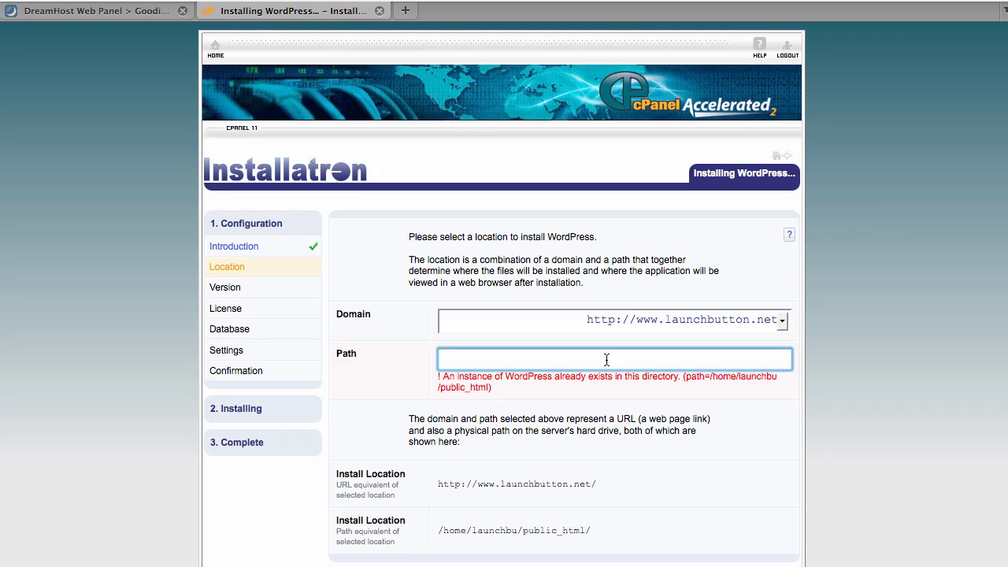
{"action": "type", "text": "members"}
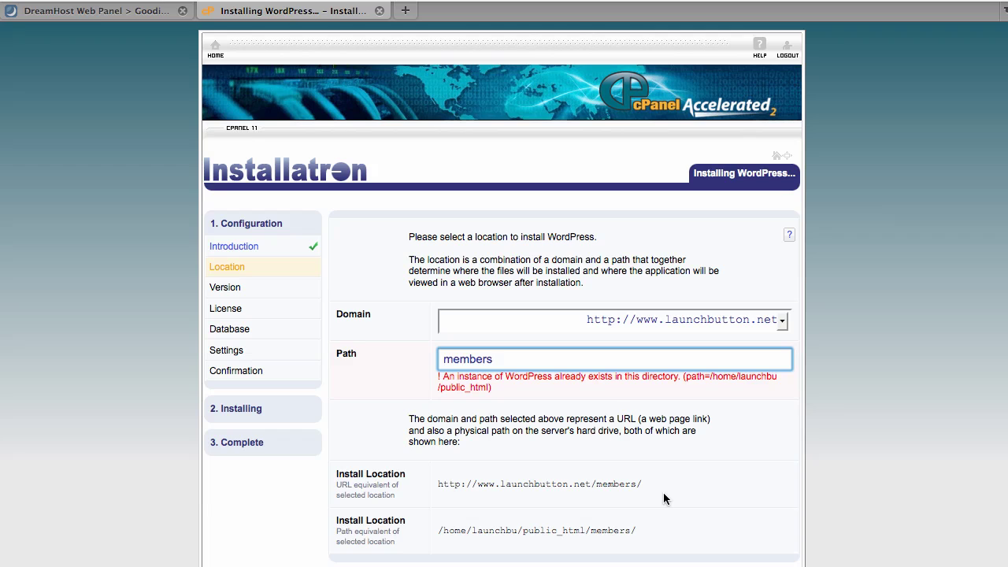
{"action": "left_click_drag", "start_coordinate": [514, 362], "coordinate": [406, 356]}
{"action": "type", "text": "test"}
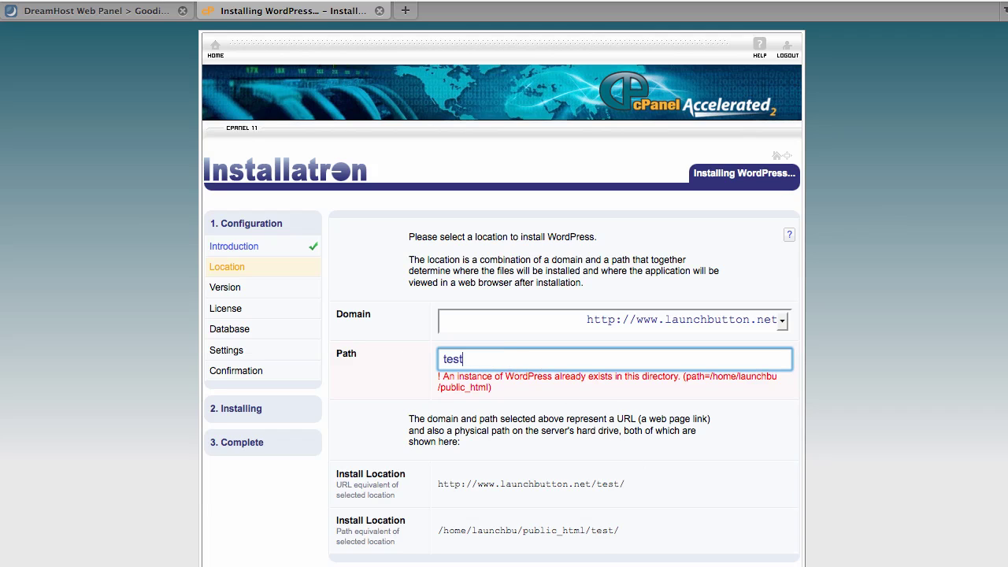
{"action": "scroll", "coordinate": [739, 454], "scroll_direction": "down", "scroll_amount": 2}
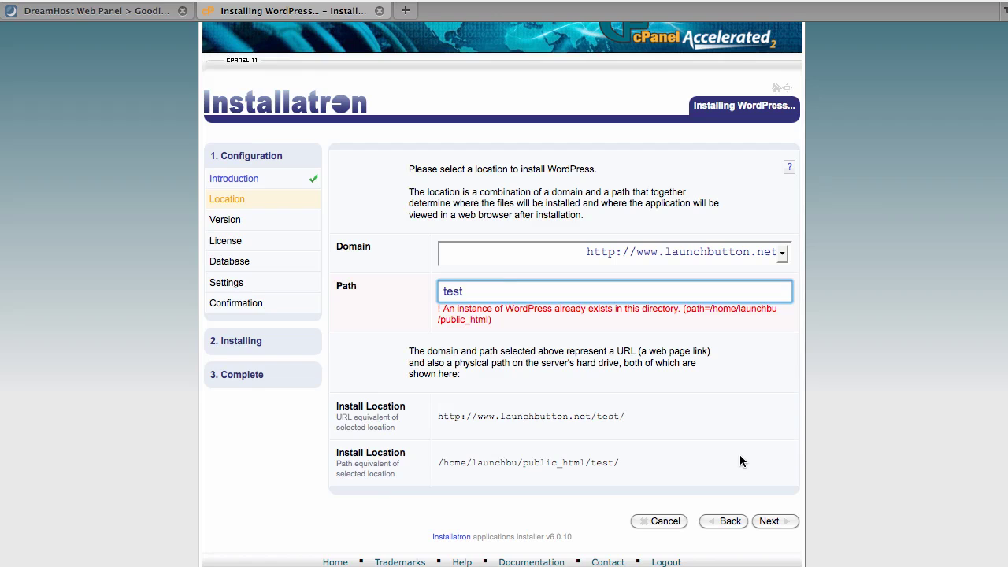
Confirm the /test location, keep version 3.0 (latest), and accept the license.
{"action": "left_click", "coordinate": [767, 521]}
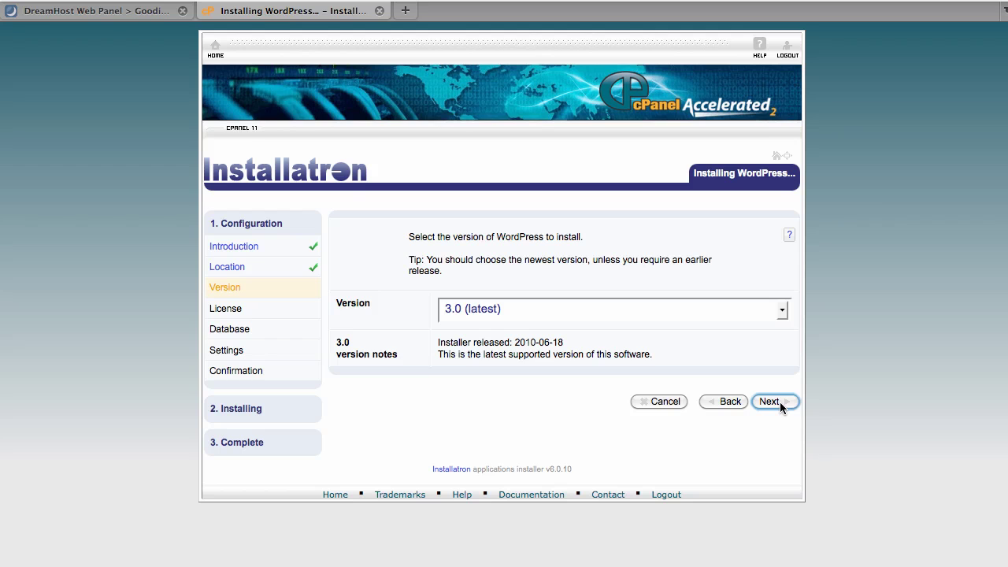
{"action": "left_click", "coordinate": [769, 401]}
{"action": "scroll", "coordinate": [778, 472], "scroll_direction": "down", "scroll_amount": 4}
{"action": "left_click", "coordinate": [770, 520]}
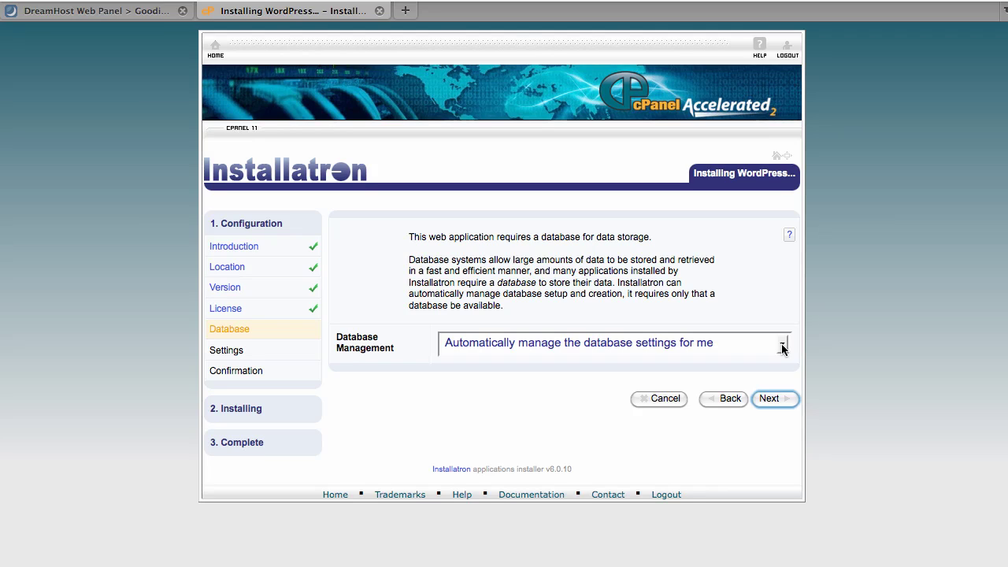
Replace the default administrator username and generated password with new account credentials.
{"action": "left_click", "coordinate": [776, 400]}
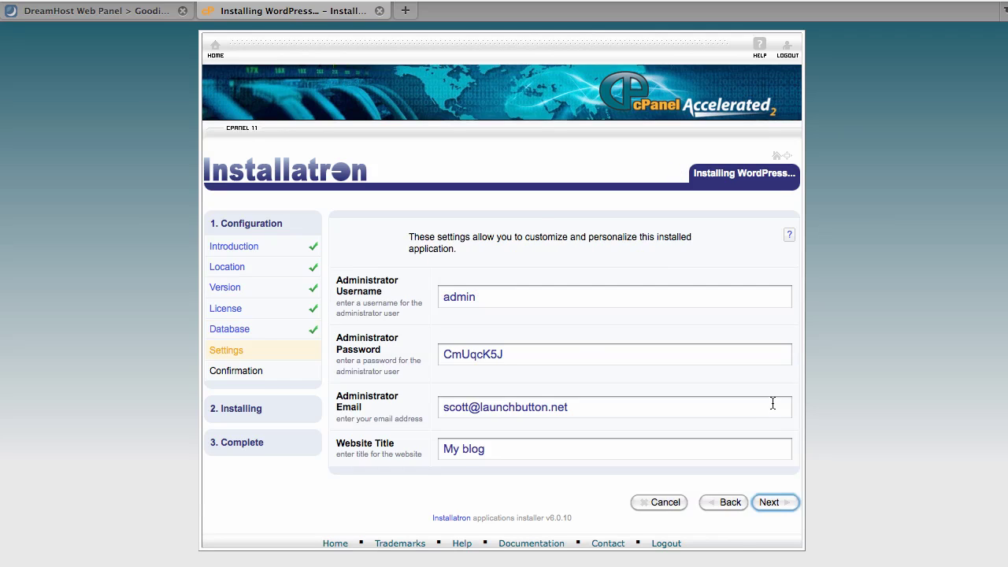
{"action": "left_click", "coordinate": [489, 299]}
{"action": "double_click", "coordinate": [464, 299]}
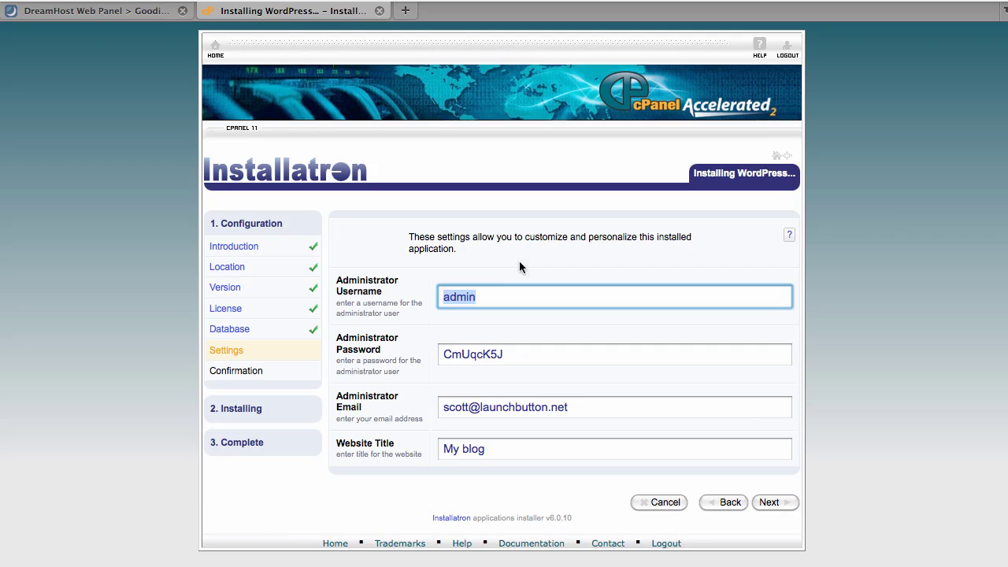
{"action": "type", "text": "scottb"}
{"action": "left_click", "coordinate": [502, 355]}
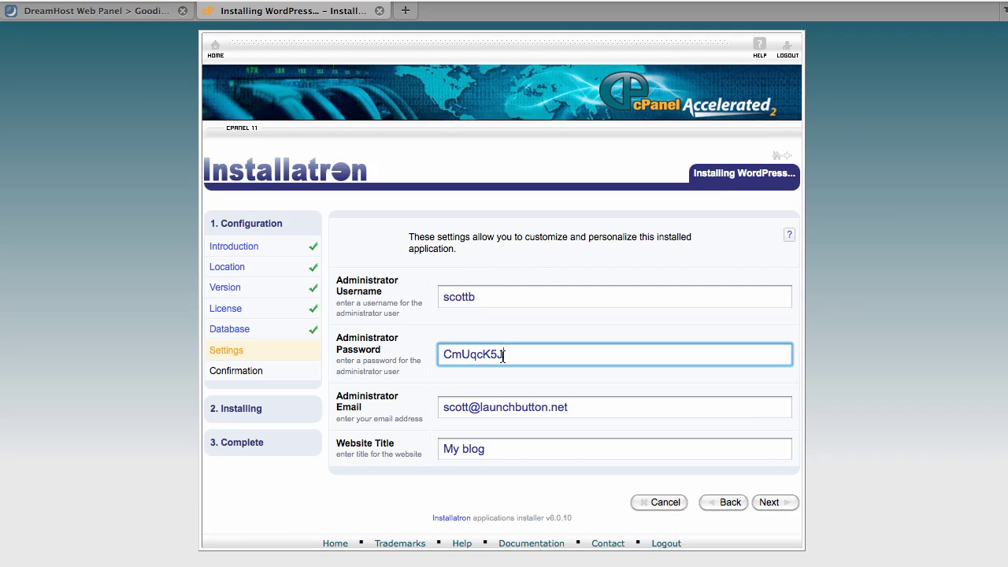
{"action": "left_click_drag", "start_coordinate": [513, 355], "coordinate": [412, 353]}
{"action": "type", "text": "password1"}
Title the website 'Launch Button Test' and proceed to the install confirmation.
{"action": "key", "text": "Tab"}
{"action": "key", "text": "Tab"}
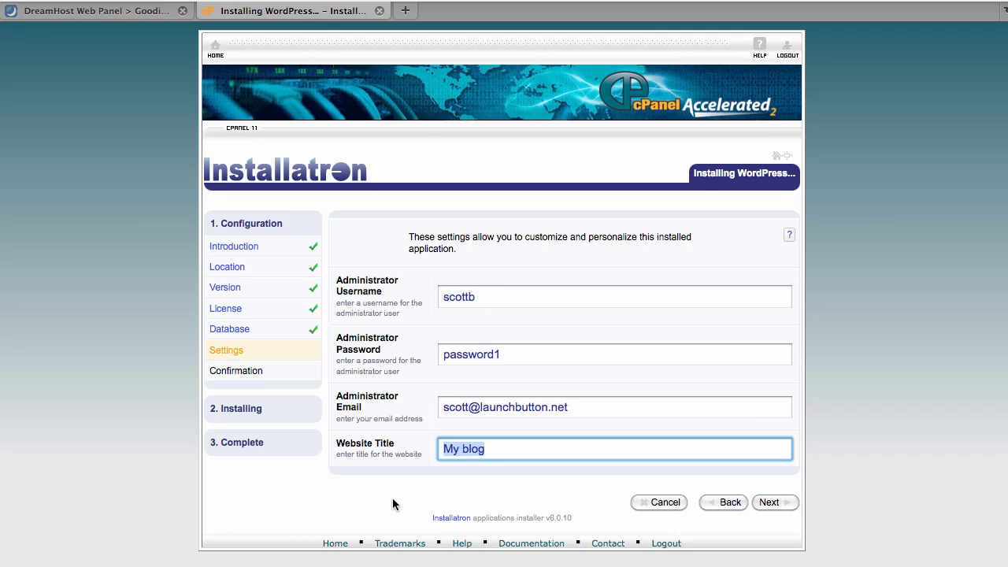
{"action": "type", "text": "Launch Button Test"}
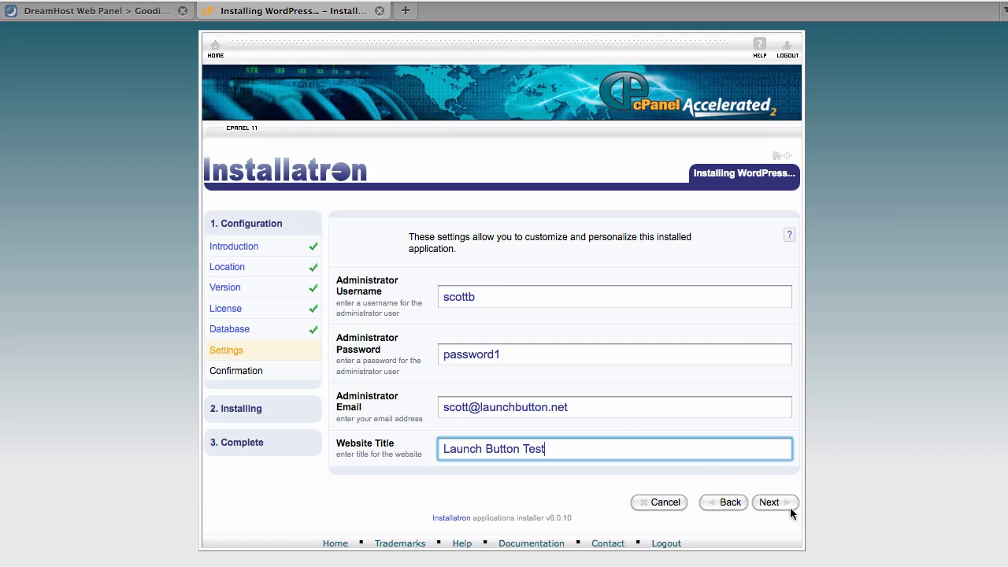
{"action": "left_click", "coordinate": [790, 507]}
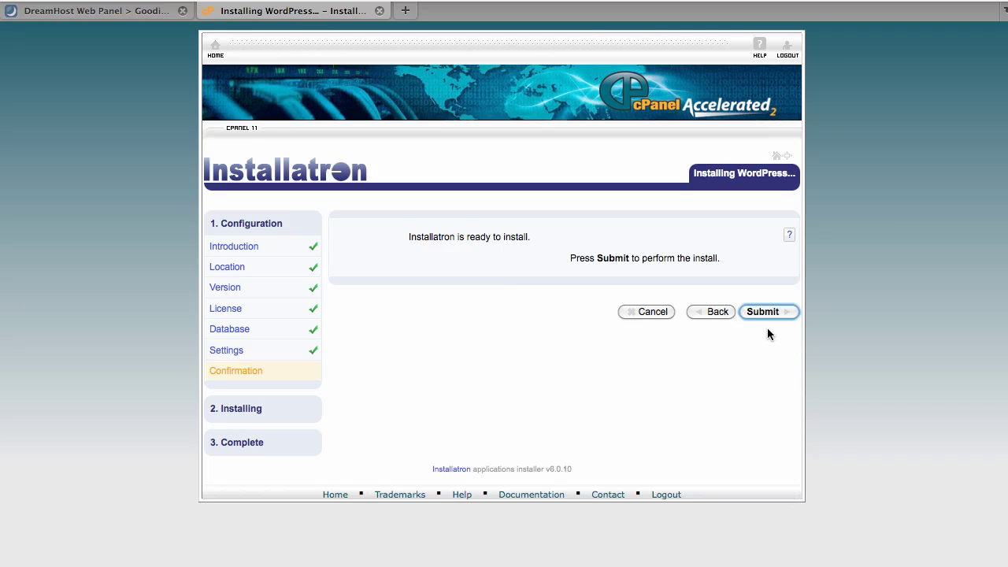
Submit the WordPress 3.0 installation and review the success summary.
{"action": "left_click", "coordinate": [762, 313]}
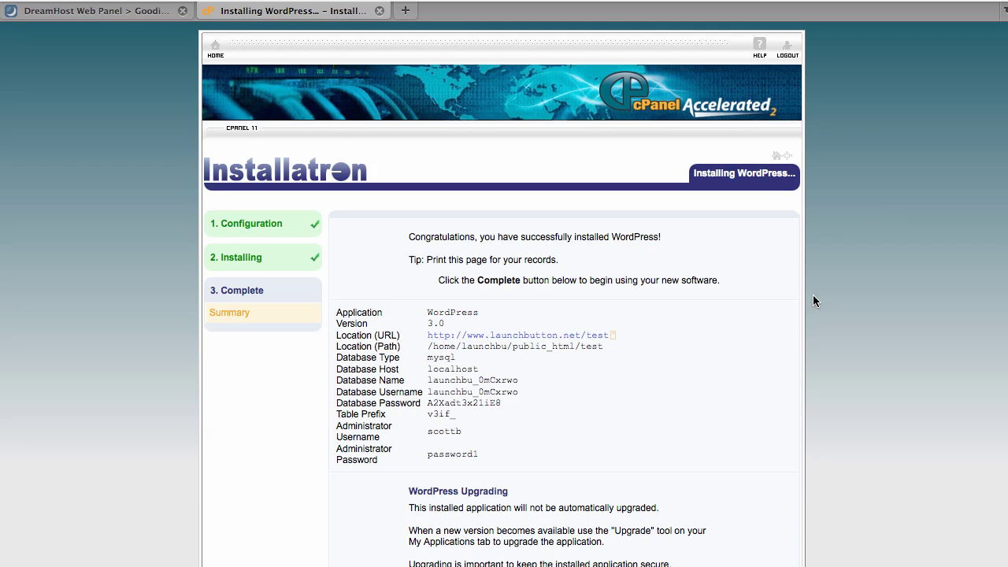
{"action": "scroll", "coordinate": [812, 296], "scroll_direction": "down", "scroll_amount": 3}
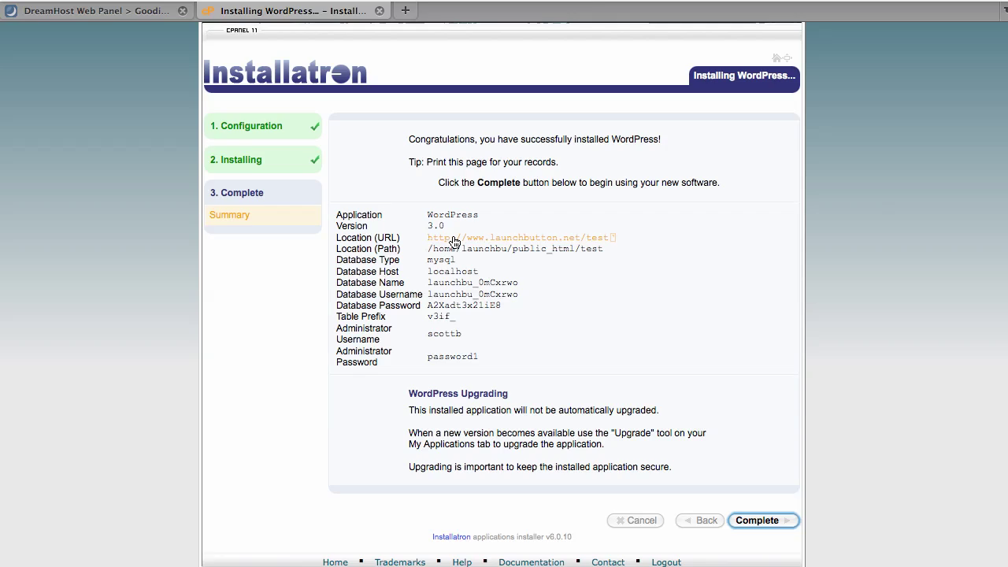
Visit the new Launch Button Test site, open Site Admin, then log out.
{"action": "left_click", "coordinate": [455, 239]}
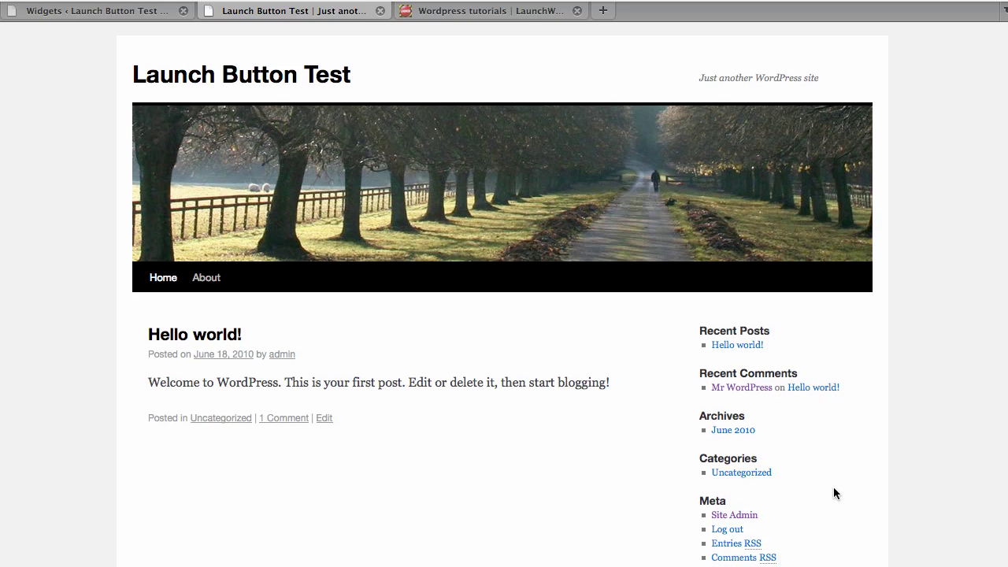
{"action": "scroll", "coordinate": [832, 487], "scroll_direction": "down", "scroll_amount": 1}
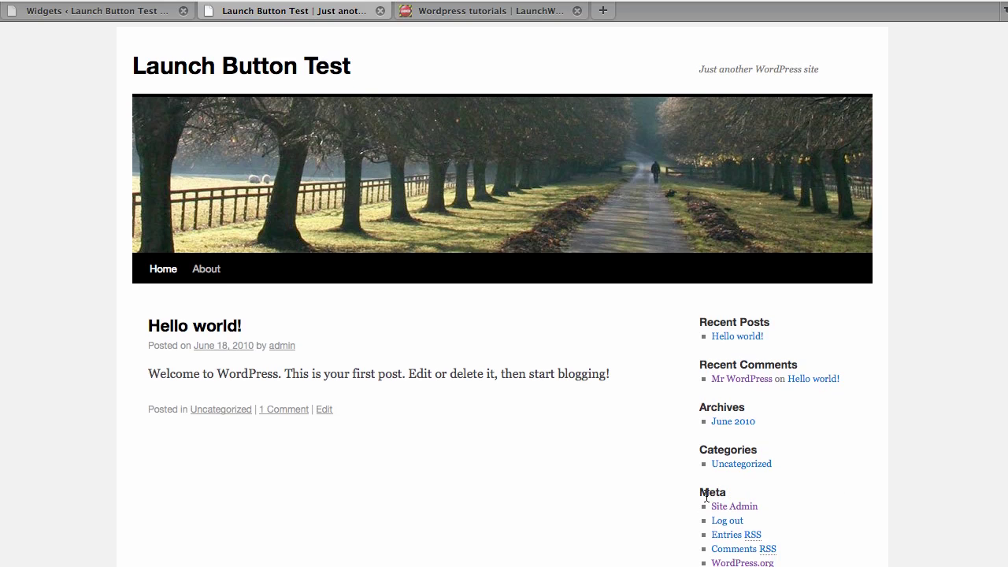
{"action": "left_click", "coordinate": [747, 511]}
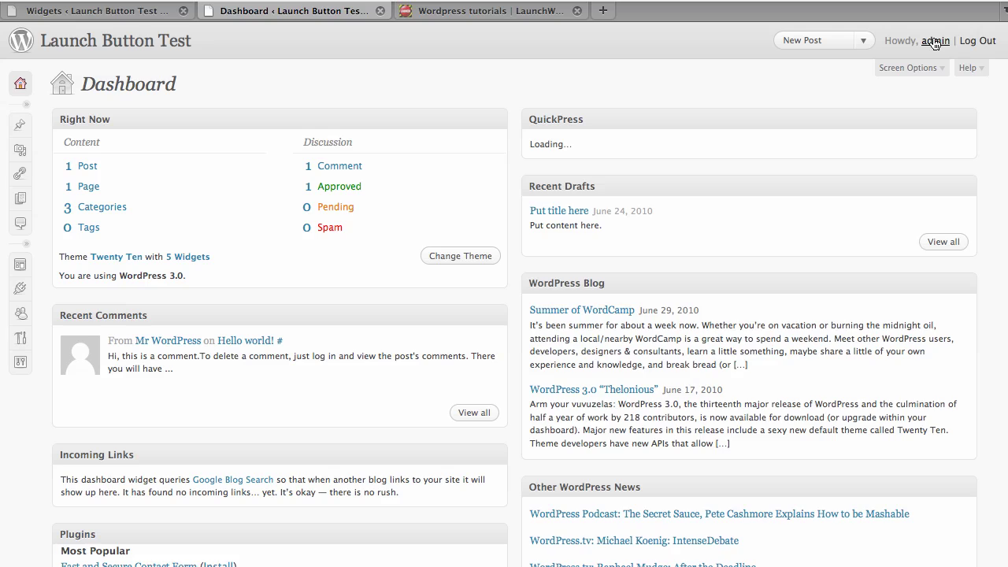
{"action": "left_click", "coordinate": [968, 41]}
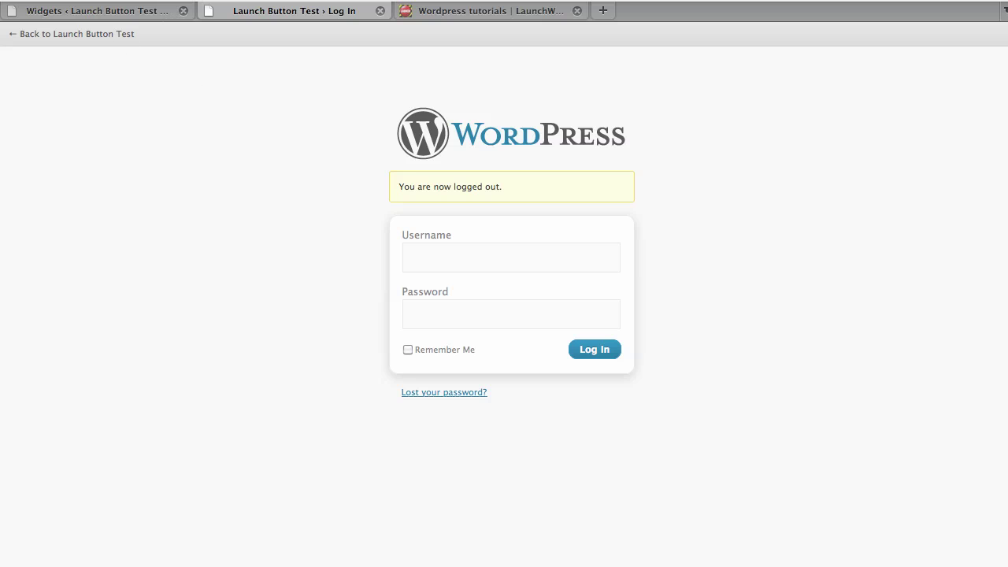
Change the address from wp-login.php?loggedout=true to /test/wp-admin and load it.
{"action": "mouse_move", "coordinate": [253, 16]}
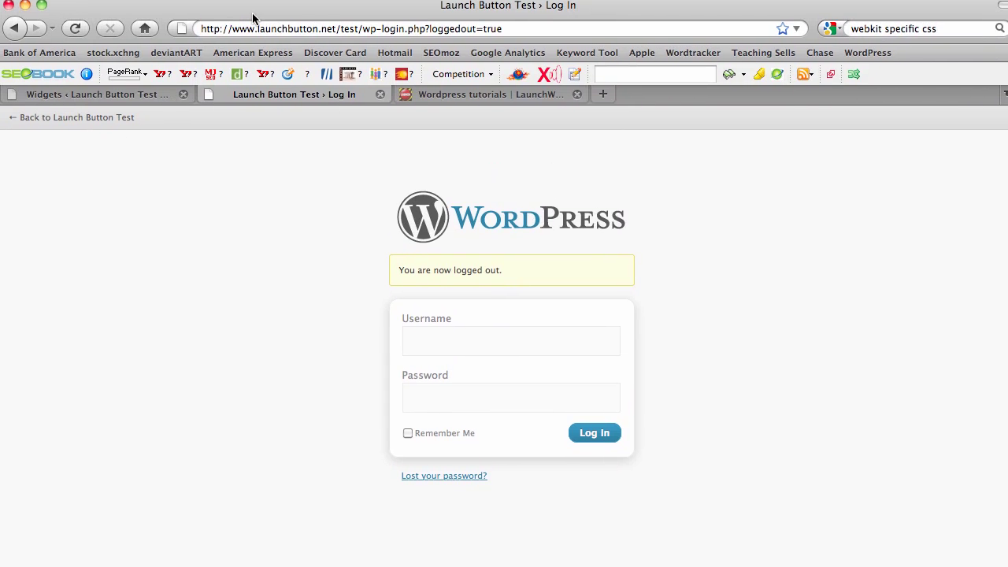
{"action": "left_click", "coordinate": [362, 28]}
{"action": "left_click", "coordinate": [362, 28]}
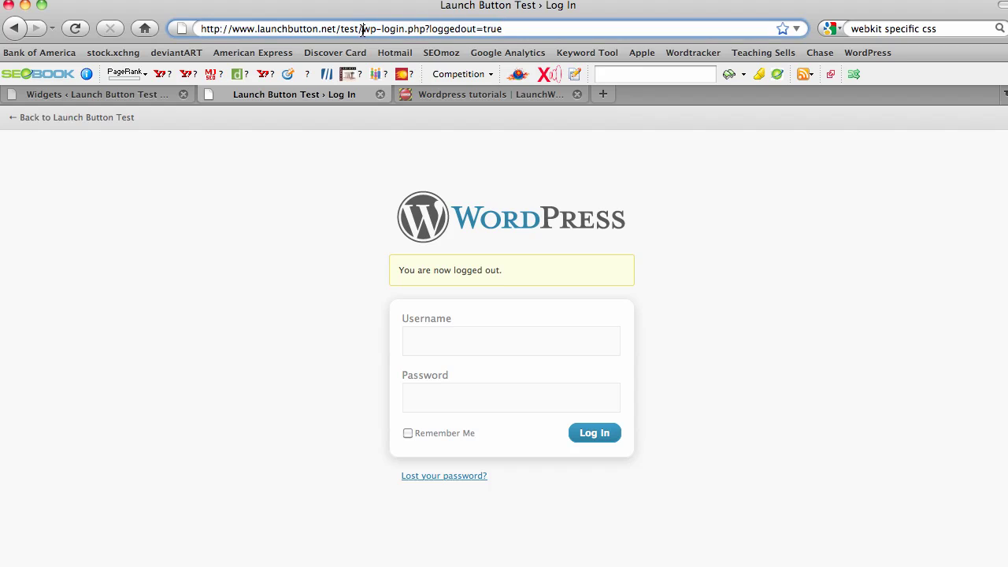
{"action": "left_click_drag", "start_coordinate": [362, 28], "coordinate": [525, 35]}
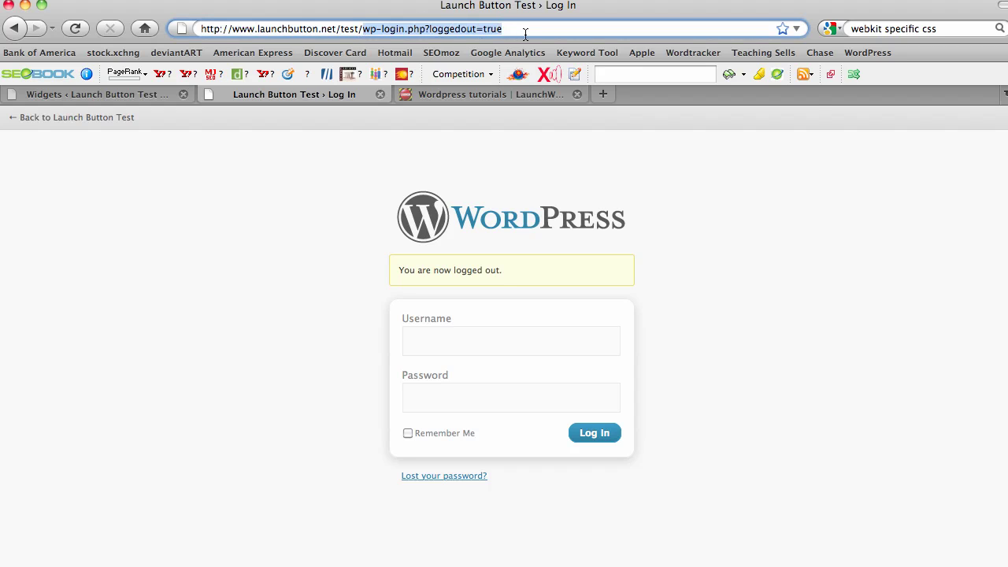
{"action": "key", "text": "BackSpace"}
{"action": "key", "text": "BackSpace"}
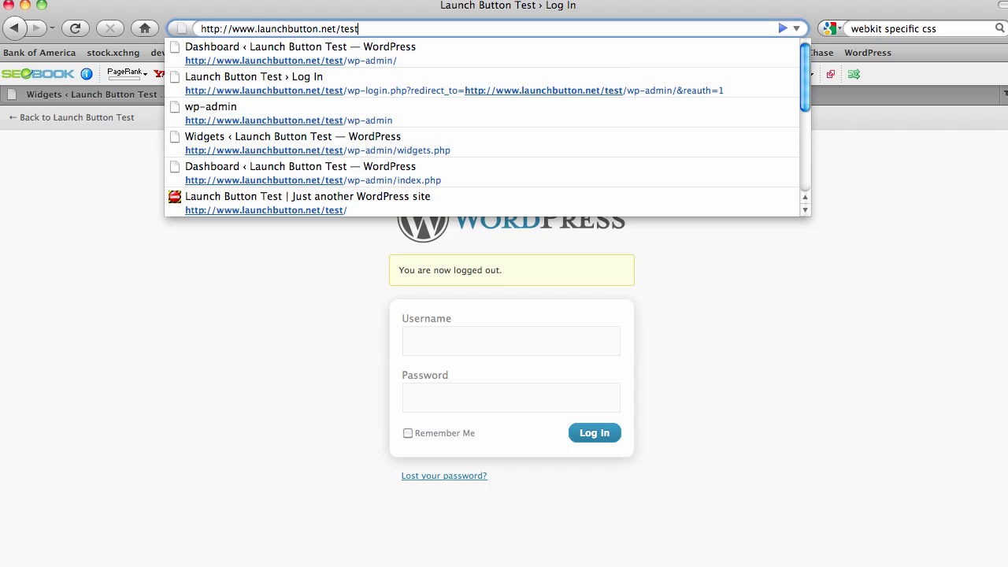
{"action": "type", "text": "/"}
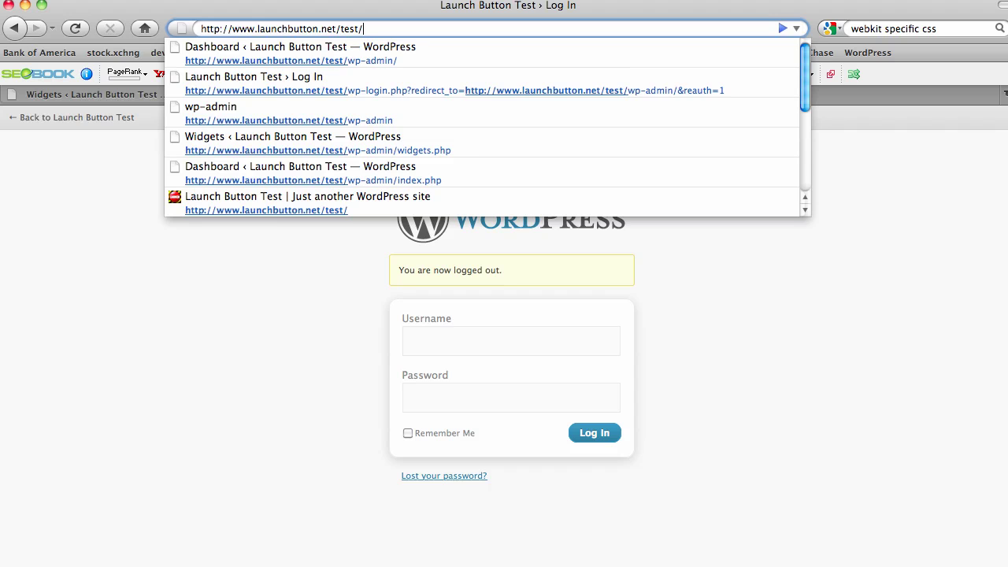
{"action": "type", "text": "wp-admin"}
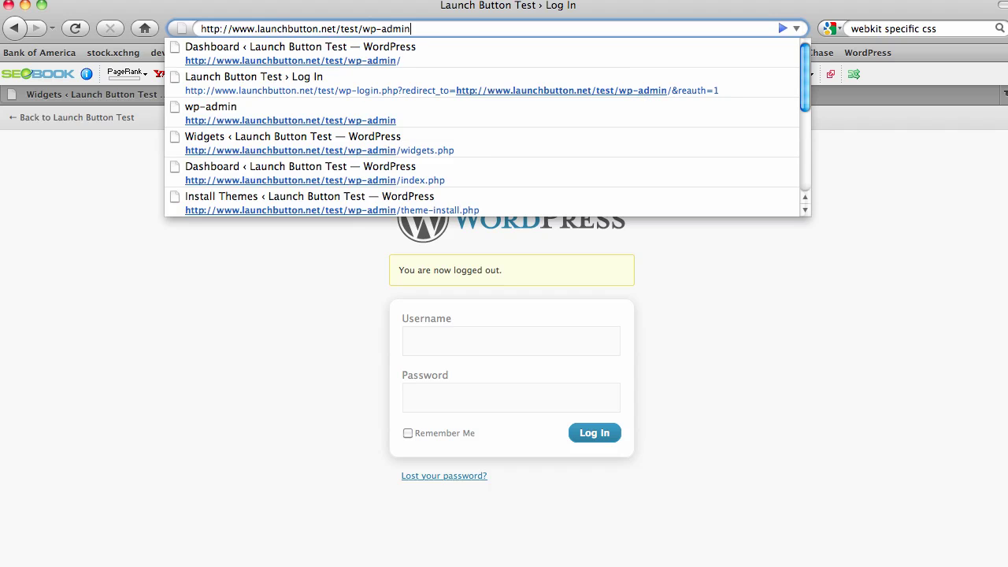
{"action": "key", "text": "Return"}
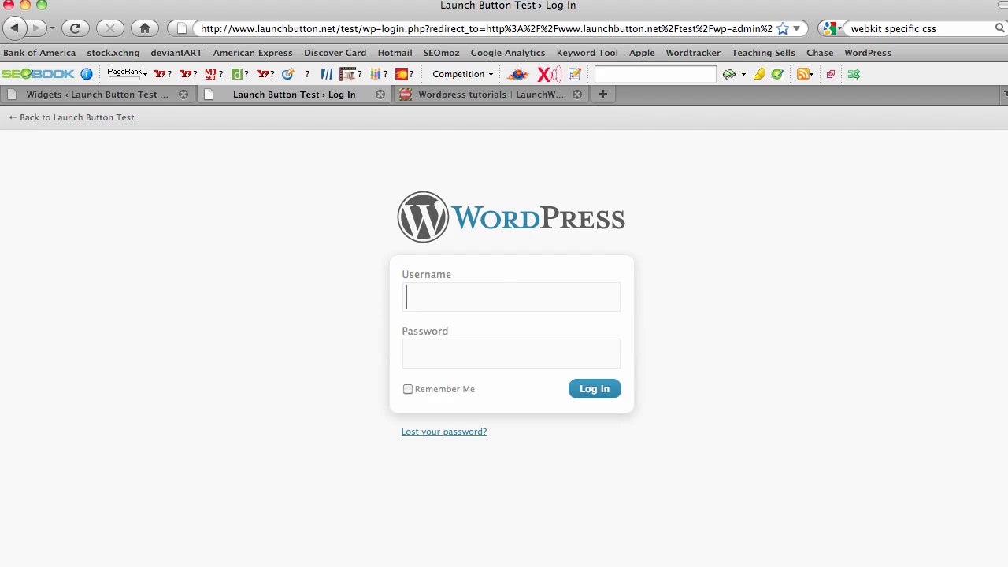